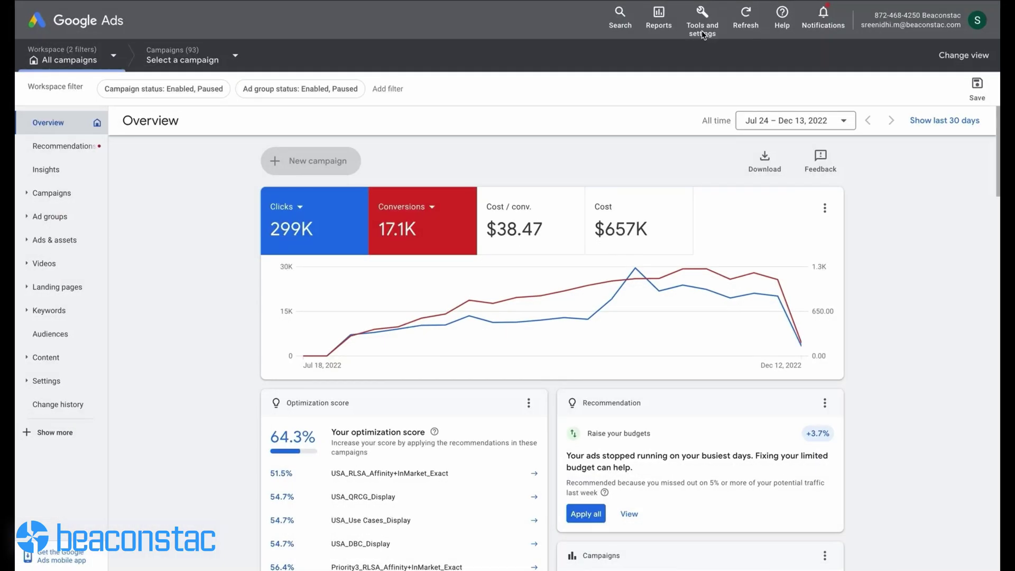
- Open the Trial Upgrade (New) conversion action under Conversions and expand its Tag setup options
{"action": "left_click", "coordinate": [703, 32]}
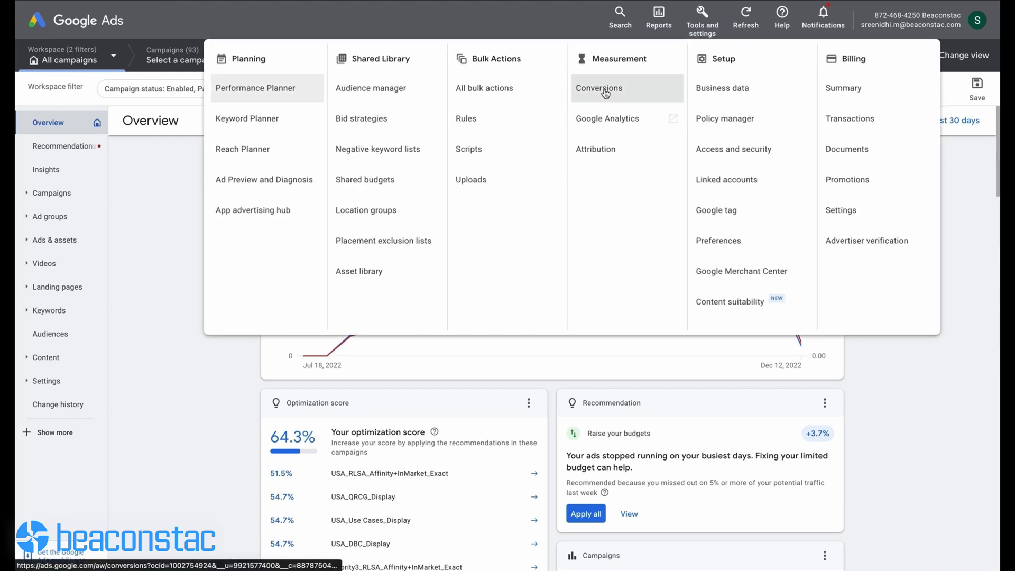
{"action": "left_click", "coordinate": [604, 98]}
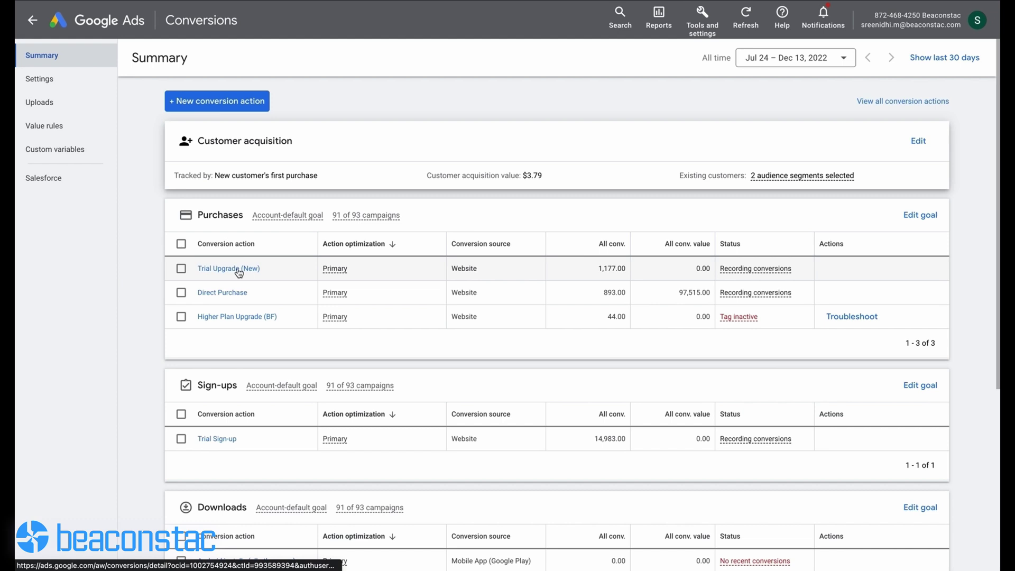
{"action": "left_click", "coordinate": [239, 269]}
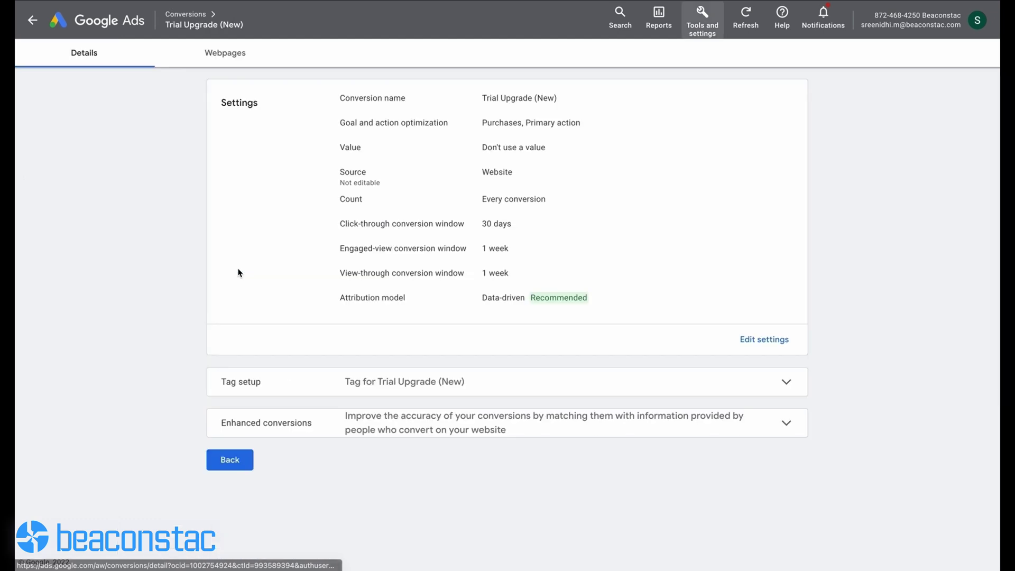
{"action": "left_click", "coordinate": [782, 385]}
{"action": "scroll", "coordinate": [638, 410], "scroll_direction": "down", "scroll_amount": 1}
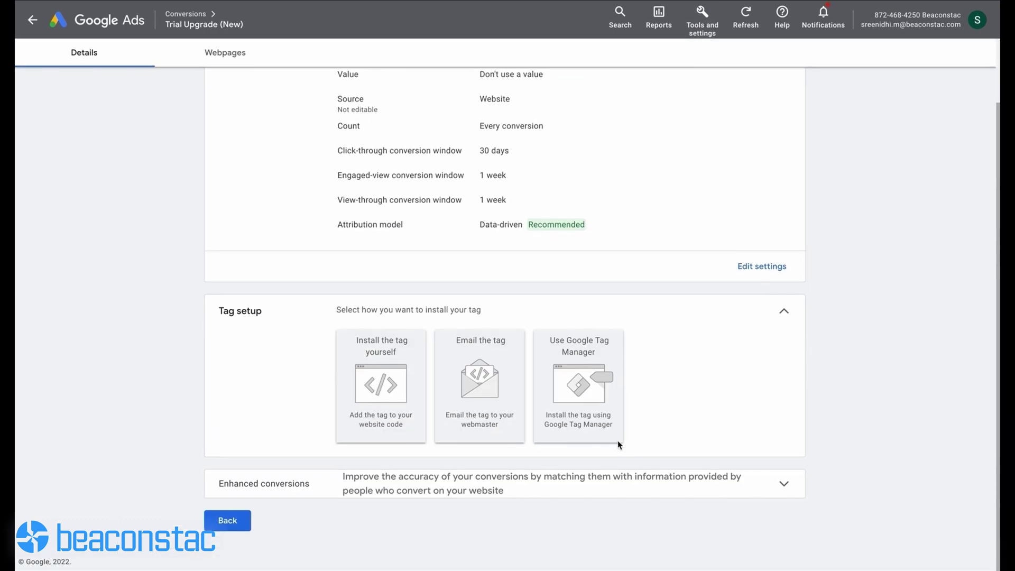
{"action": "left_click", "coordinate": [387, 399]}
{"action": "scroll", "coordinate": [453, 455], "scroll_direction": "down", "scroll_amount": 4}
{"action": "scroll", "coordinate": [453, 456], "scroll_direction": "down", "scroll_amount": 5}
{"action": "scroll", "coordinate": [452, 455], "scroll_direction": "up", "scroll_amount": 3}
{"action": "scroll", "coordinate": [453, 456], "scroll_direction": "down", "scroll_amount": 3}
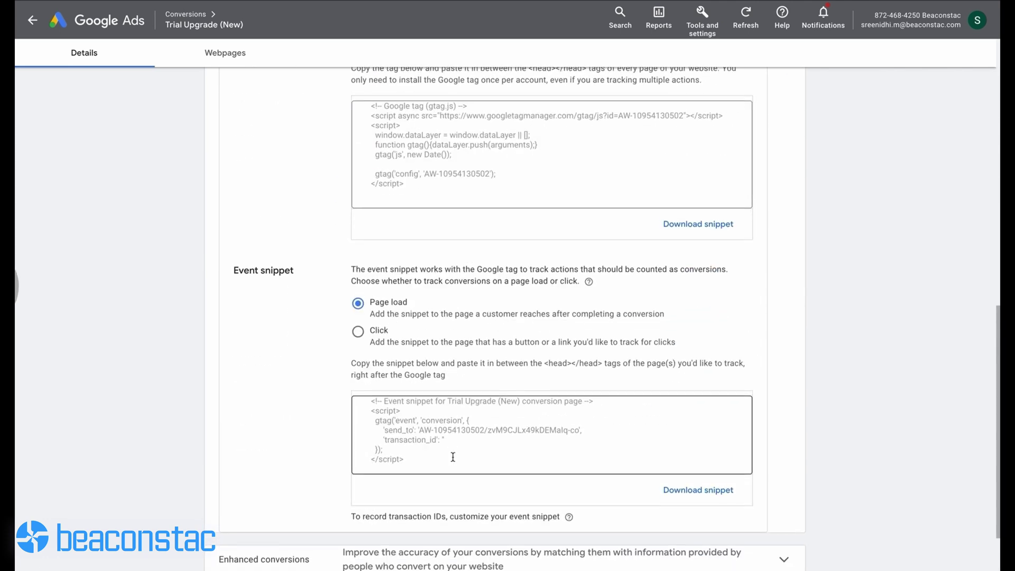
{"action": "scroll", "coordinate": [452, 456], "scroll_direction": "up", "scroll_amount": 2}
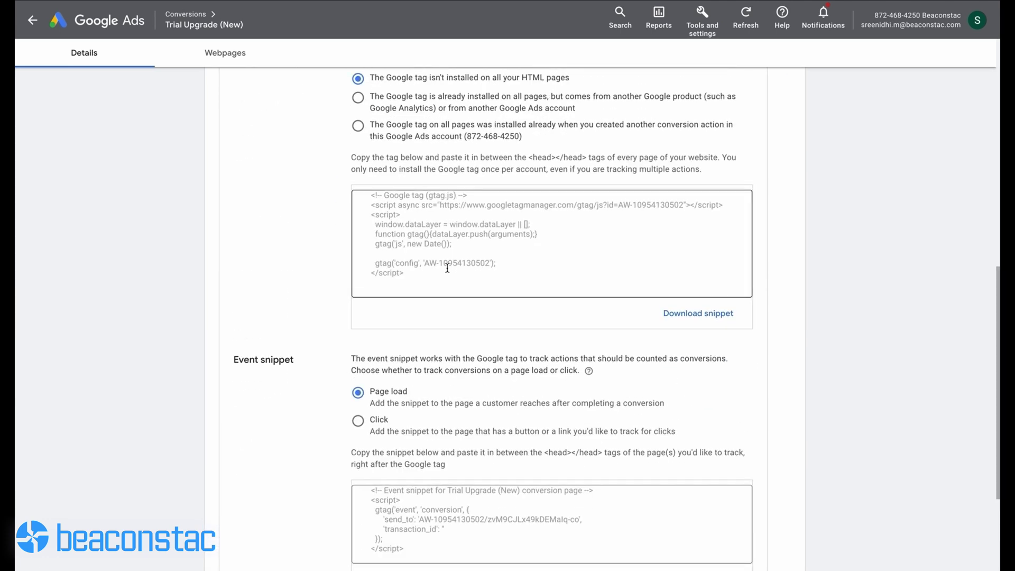
{"action": "left_click_drag", "start_coordinate": [438, 263], "coordinate": [490, 264]}
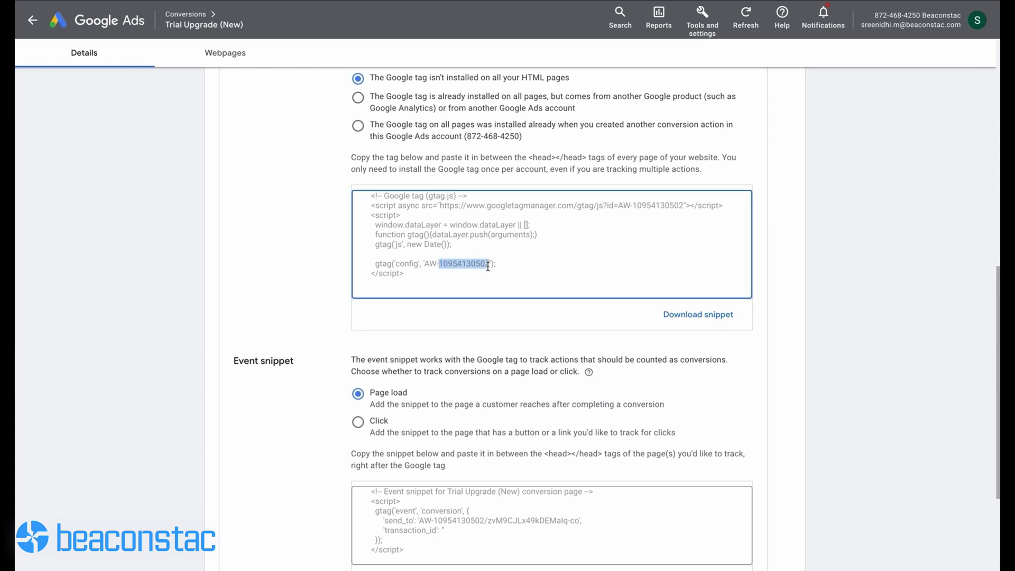
{"action": "left_click", "coordinate": [441, 263]}
{"action": "left_click", "coordinate": [442, 263]}
{"action": "scroll", "coordinate": [507, 249], "scroll_direction": "up", "scroll_amount": 1}
{"action": "scroll", "coordinate": [508, 248], "scroll_direction": "up", "scroll_amount": 6}
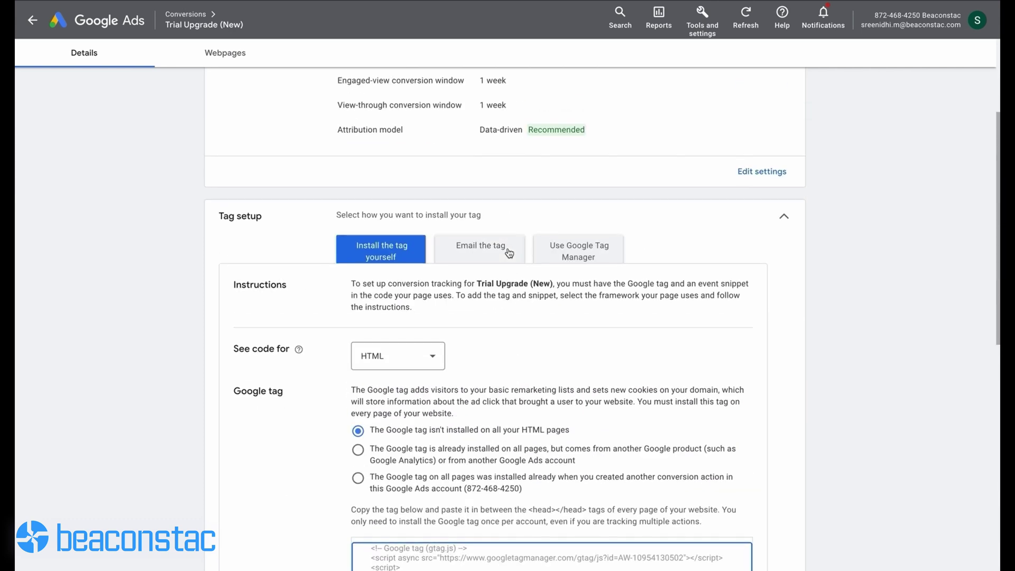
{"action": "left_click", "coordinate": [479, 249]}
{"action": "scroll", "coordinate": [489, 321], "scroll_direction": "down", "scroll_amount": 4}
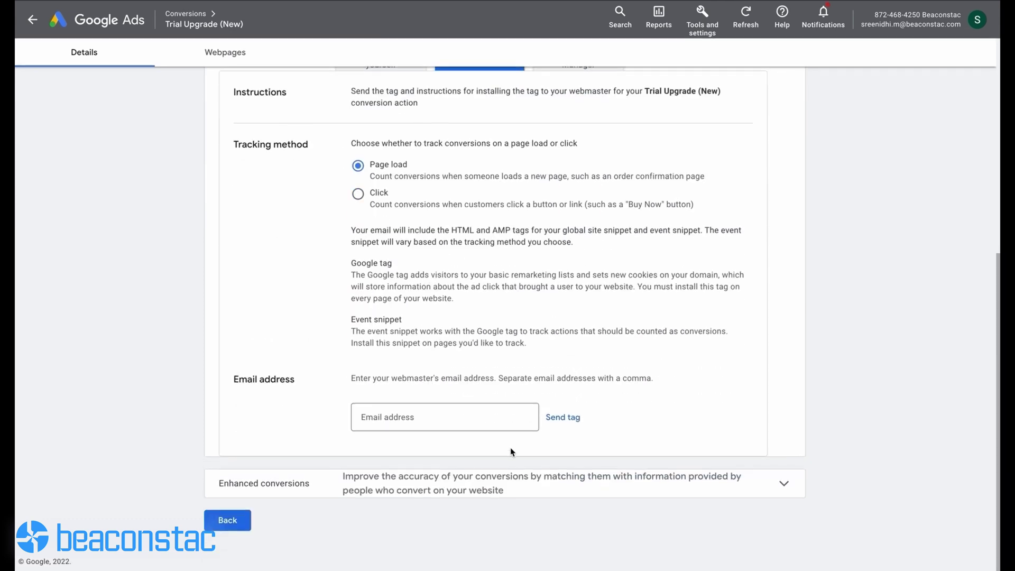
{"action": "left_click", "coordinate": [440, 415]}
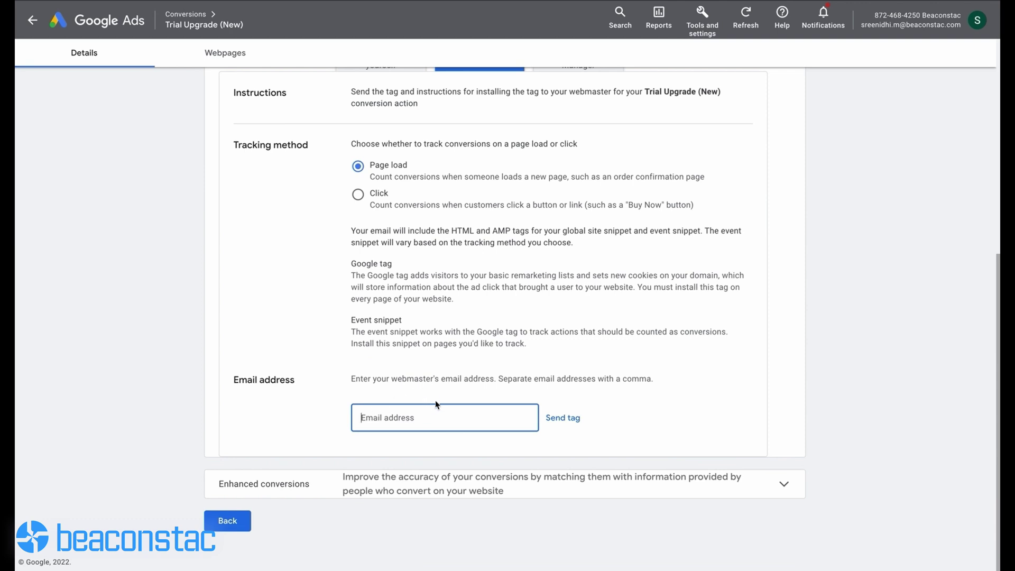
{"action": "scroll", "coordinate": [432, 404], "scroll_direction": "up", "scroll_amount": 2}
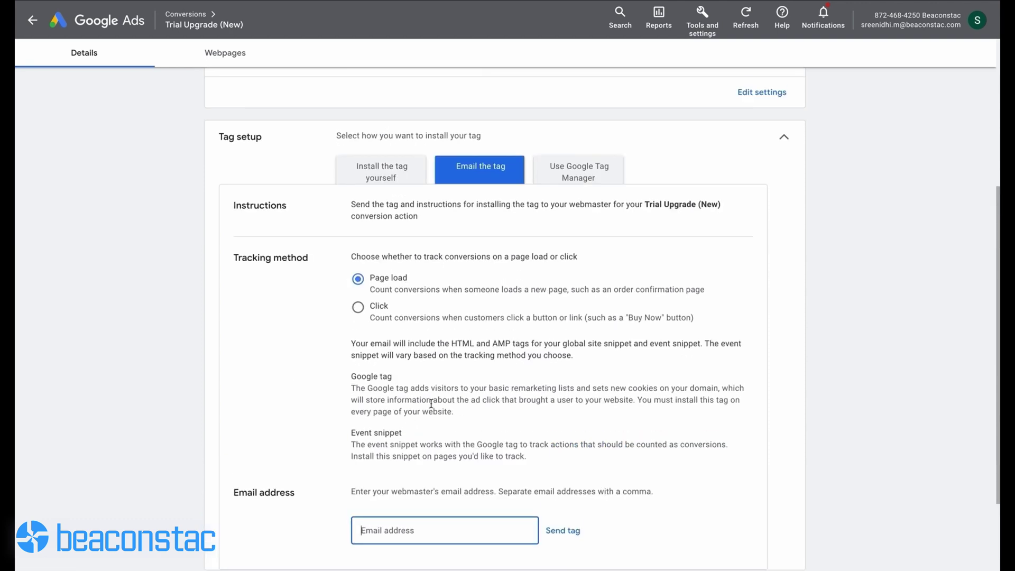
{"action": "left_click", "coordinate": [591, 182]}
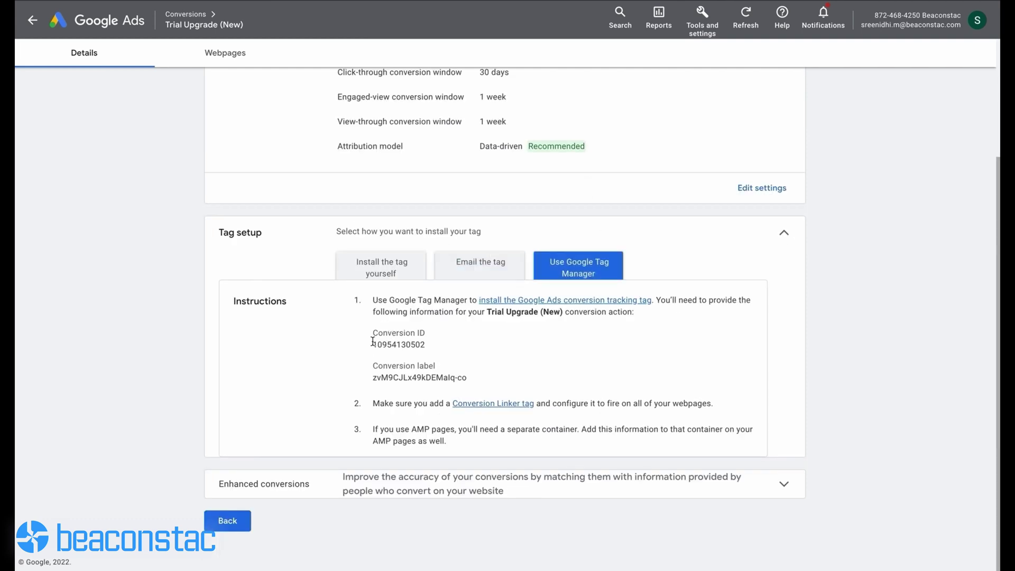
{"action": "left_click_drag", "start_coordinate": [372, 343], "coordinate": [429, 351]}
{"action": "key", "text": "ctrl+c"}
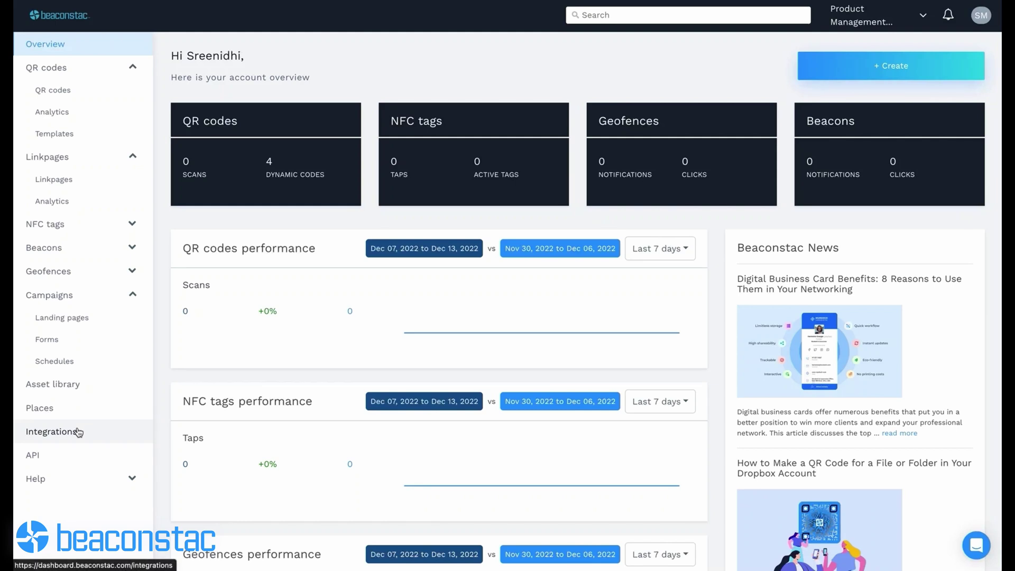
{"action": "left_click", "coordinate": [78, 433]}
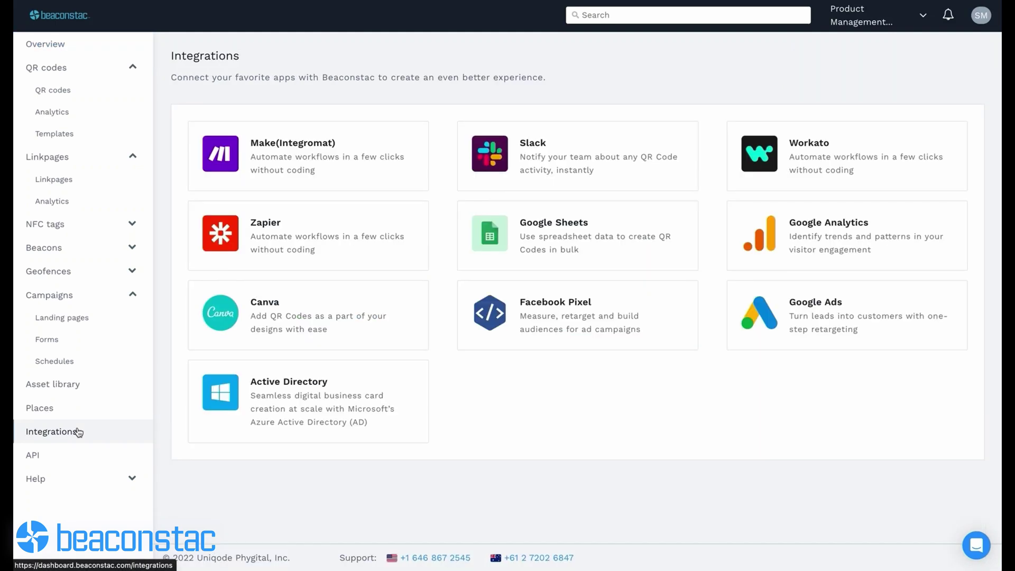
{"action": "left_click", "coordinate": [784, 323]}
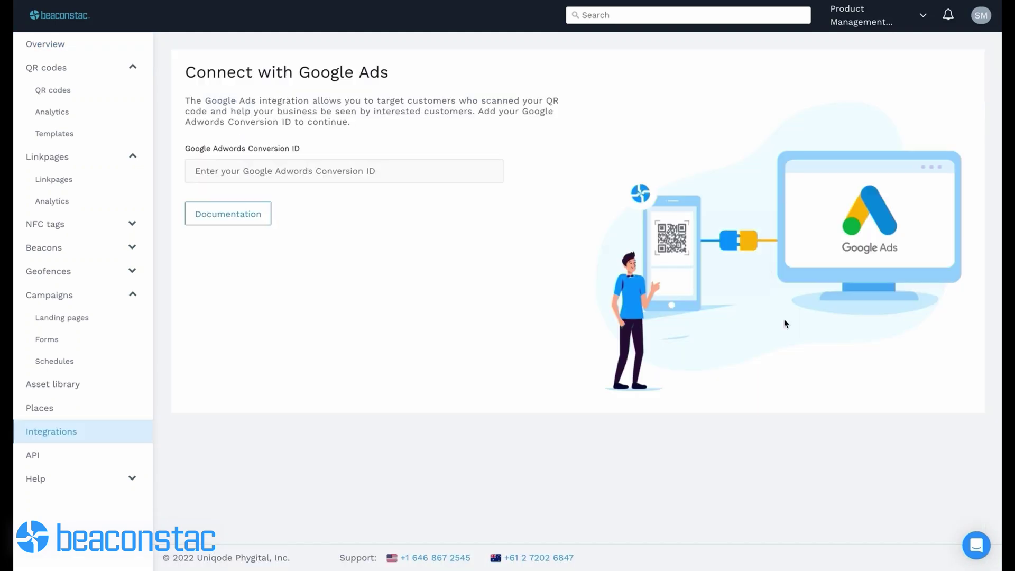
{"action": "left_click", "coordinate": [329, 170]}
{"action": "key", "text": "ctrl+v"}
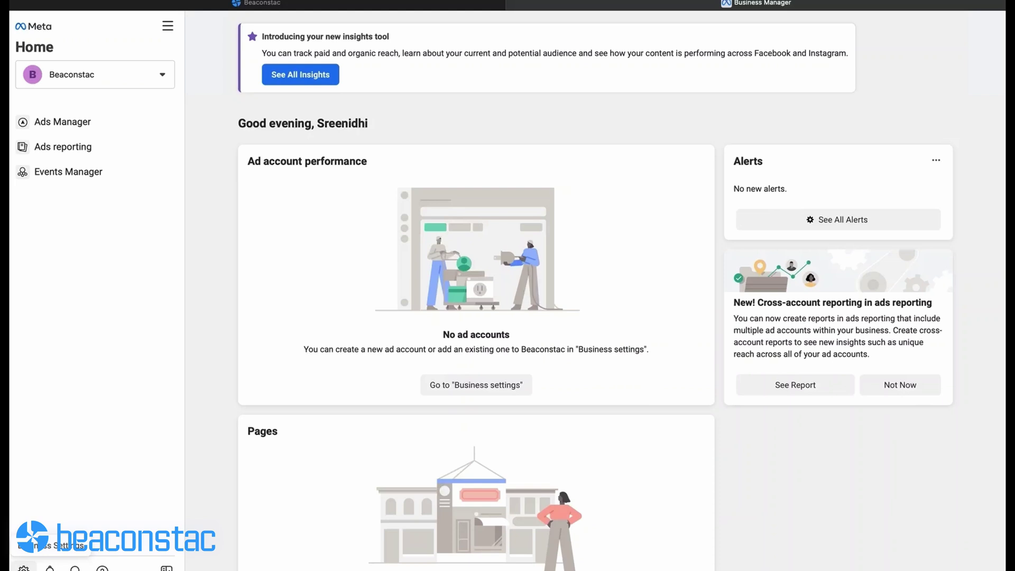
{"action": "left_click", "coordinate": [23, 566]}
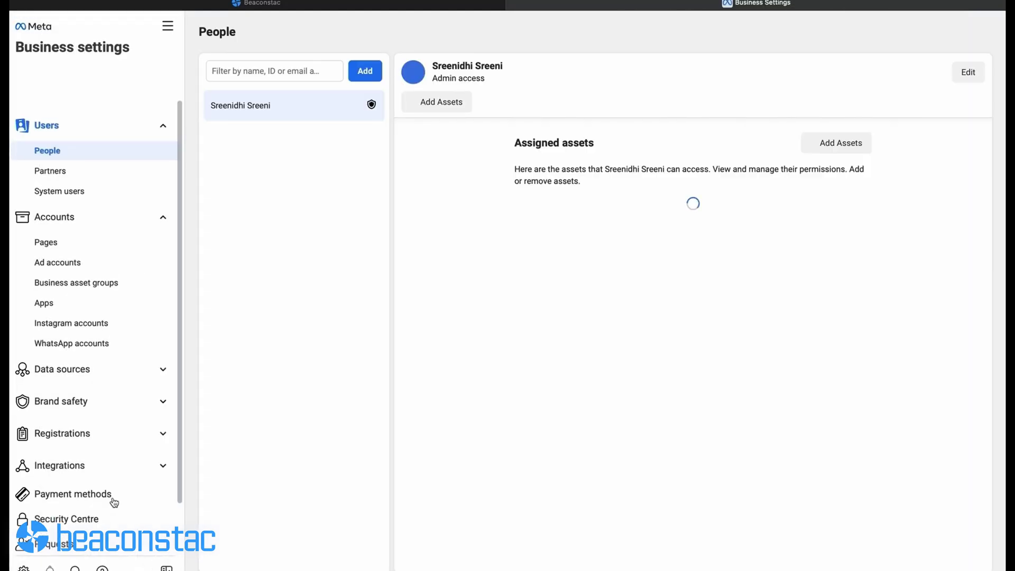
{"action": "left_click", "coordinate": [128, 374]}
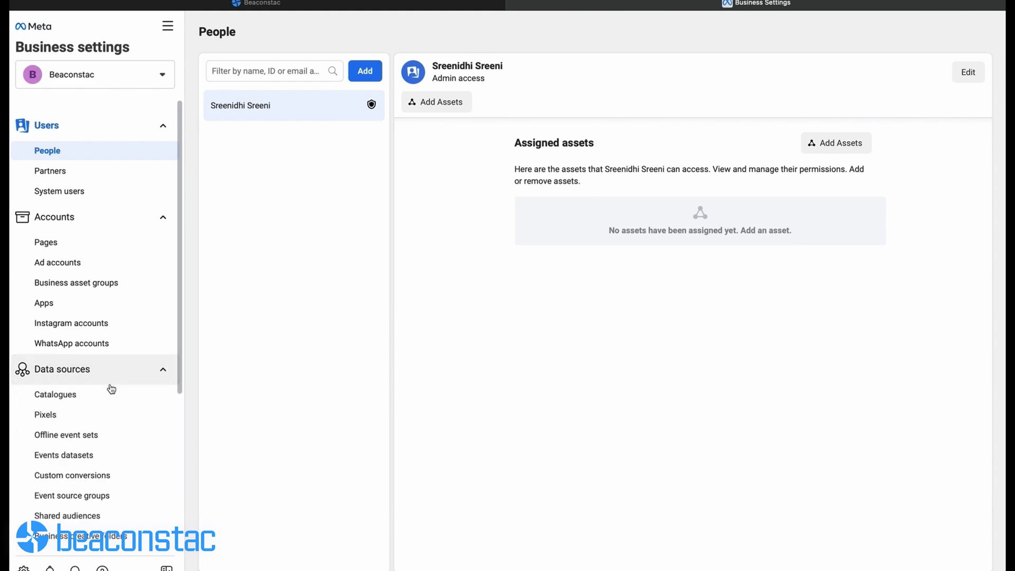
{"action": "left_click", "coordinate": [80, 421]}
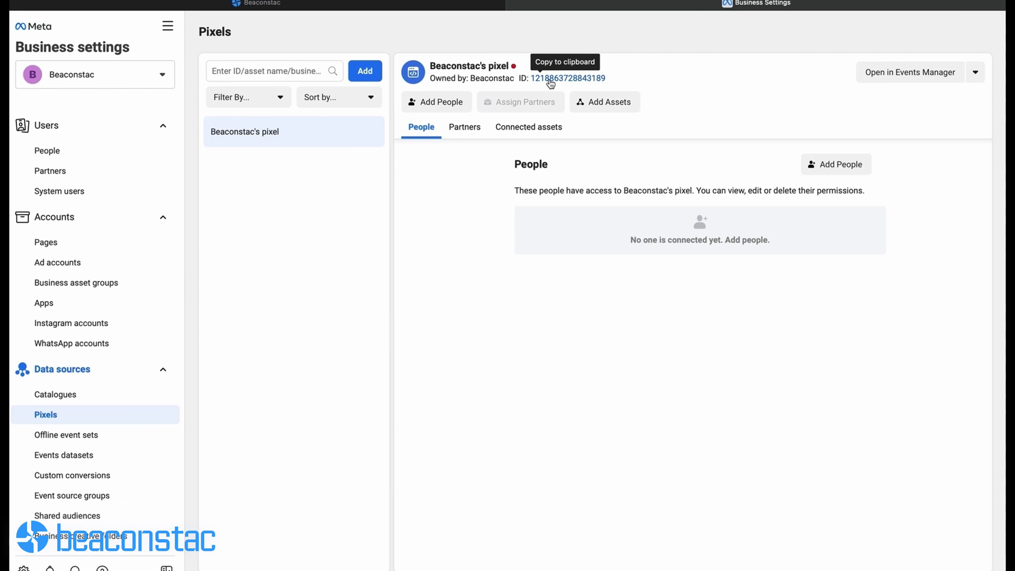
{"action": "left_click", "coordinate": [551, 85]}
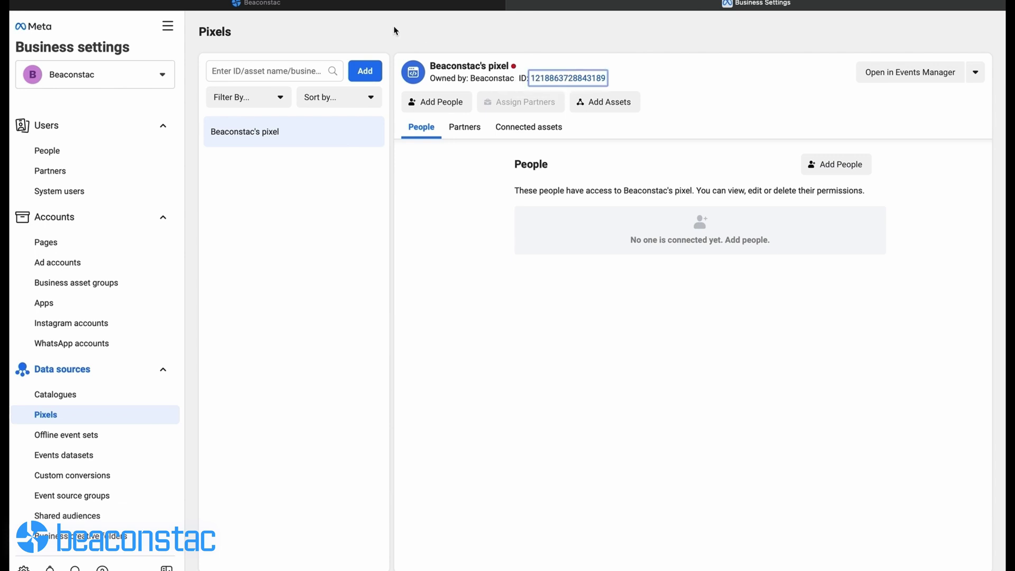
{"action": "left_click", "coordinate": [371, 6]}
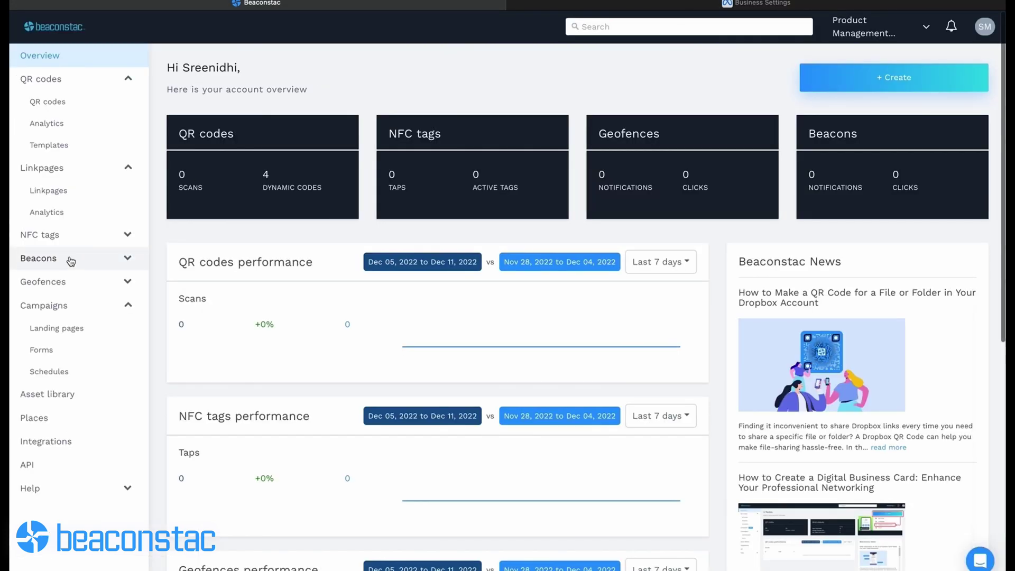
{"action": "left_click", "coordinate": [73, 442]}
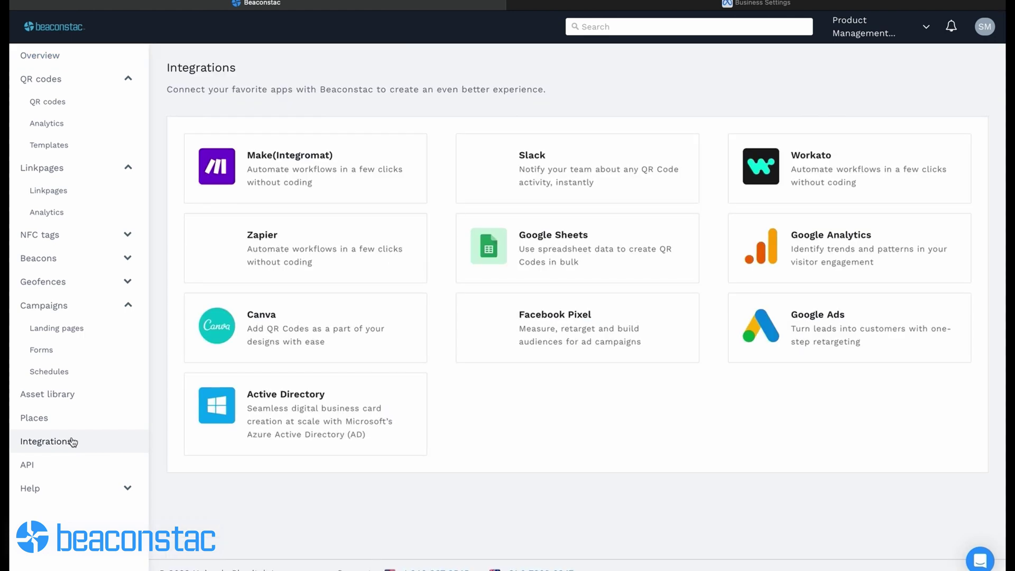
{"action": "left_click", "coordinate": [512, 351]}
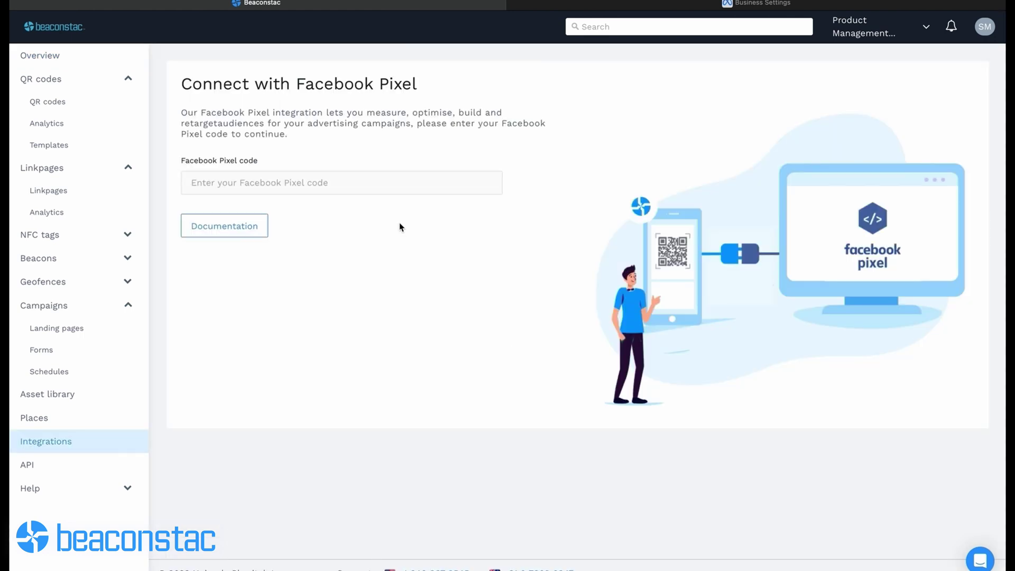
{"action": "left_click", "coordinate": [297, 182]}
{"action": "key", "text": "ctrl+v"}
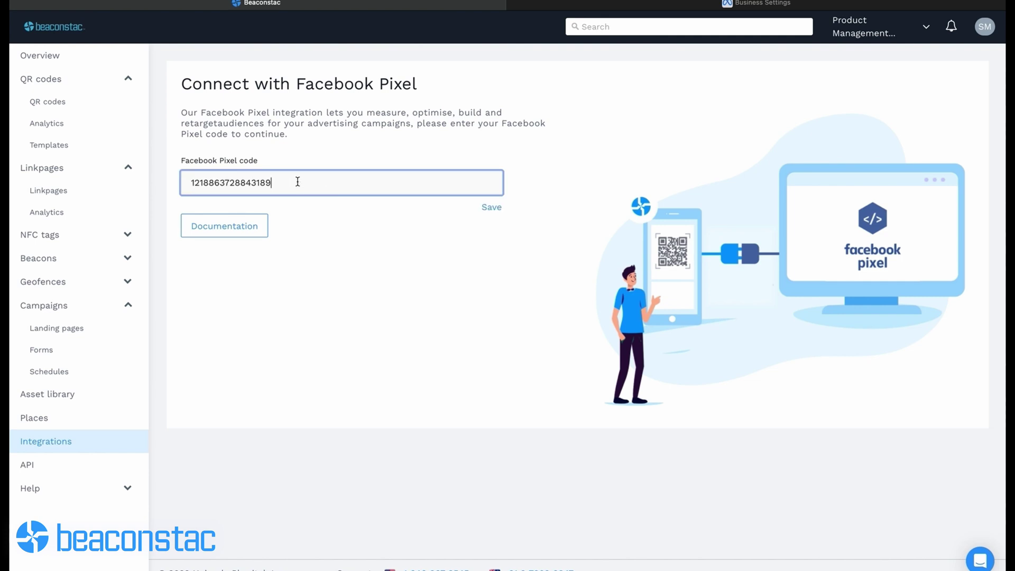